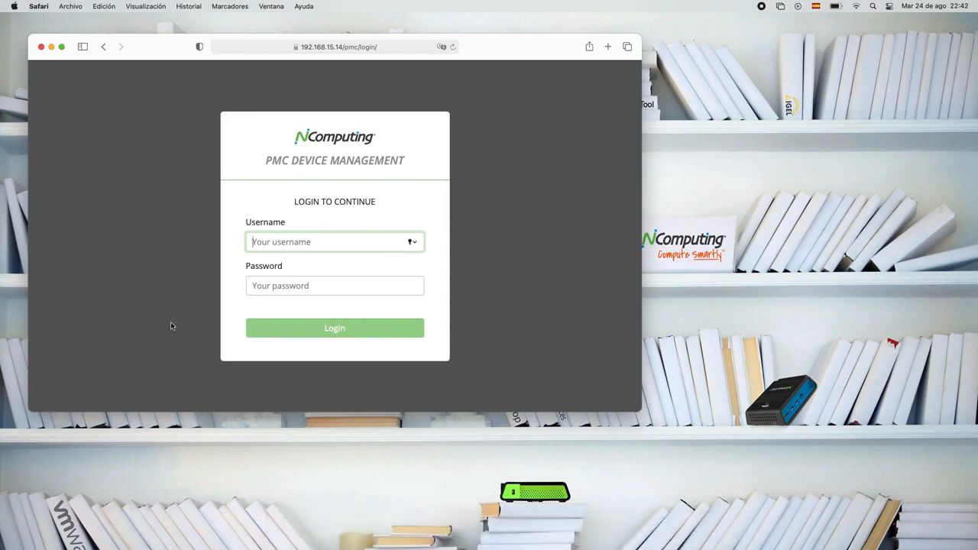
- Make the browser full screen and sign in to PMC with the administrator username and password
{"action": "left_click", "coordinate": [62, 47]}
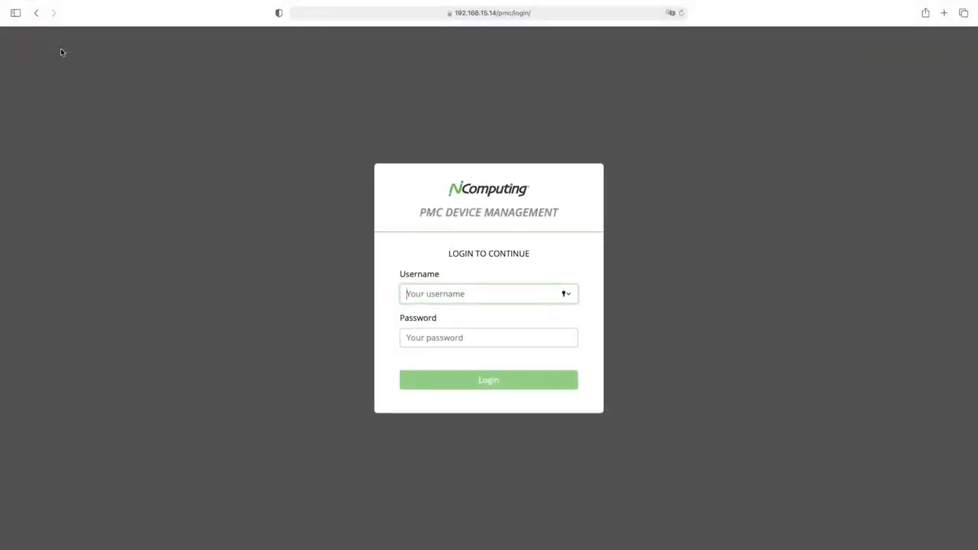
{"action": "type", "text": "pmcadm"}
{"action": "key", "text": "Tab"}
{"action": "type", "text": "p••••••"}
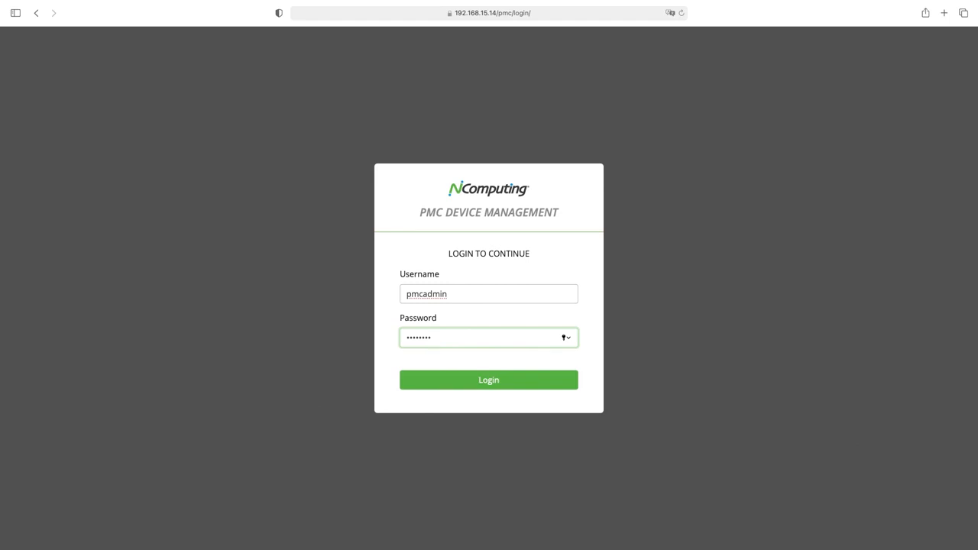
{"action": "key", "text": "Return"}
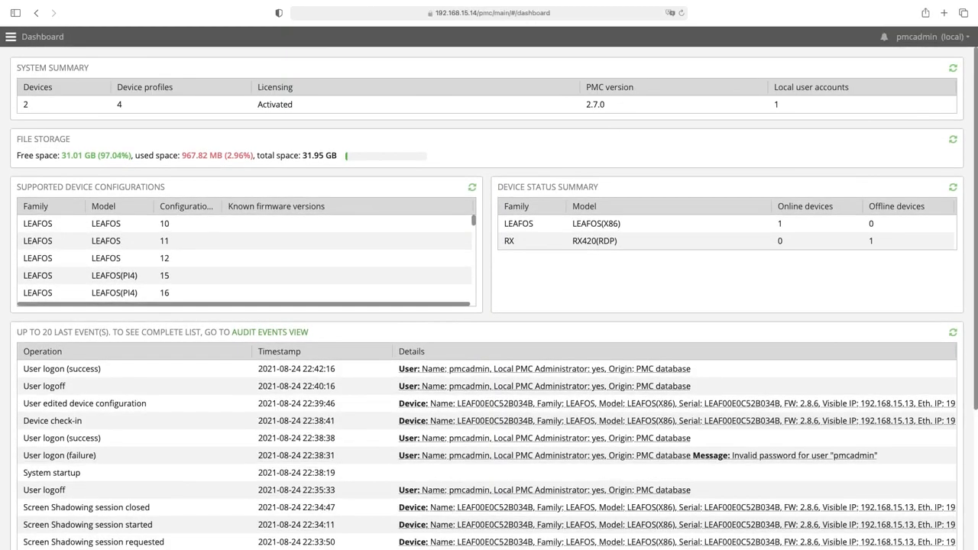
- Go to the Devices page and select the LEAF00E0C52B034B thin client
{"action": "left_click", "coordinate": [12, 38]}
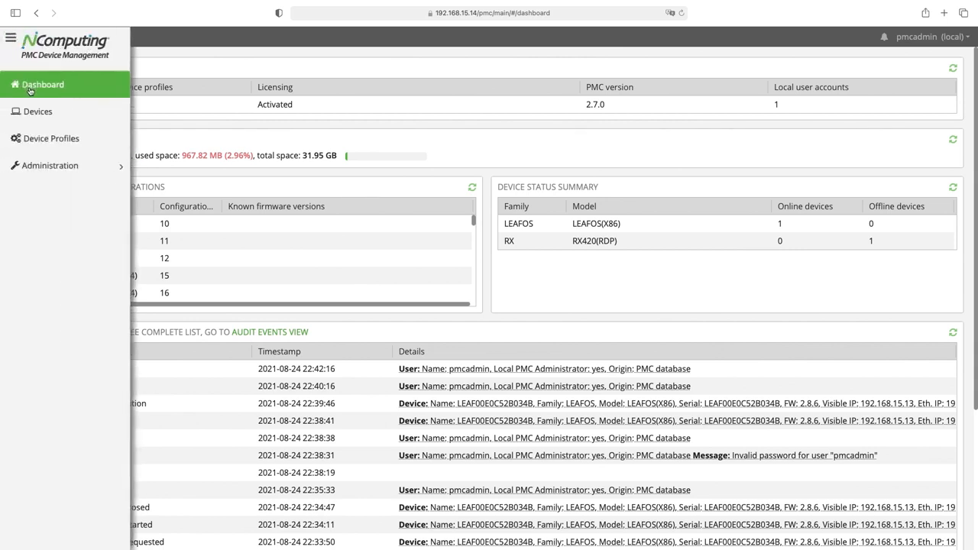
{"action": "left_click", "coordinate": [30, 112]}
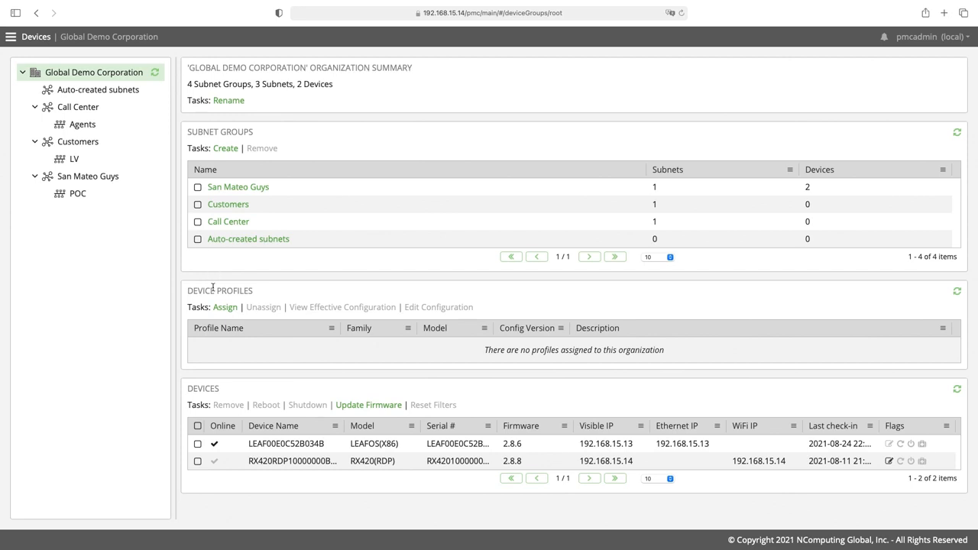
{"action": "left_click_drag", "start_coordinate": [189, 391], "coordinate": [220, 391]}
{"action": "left_click", "coordinate": [198, 444]}
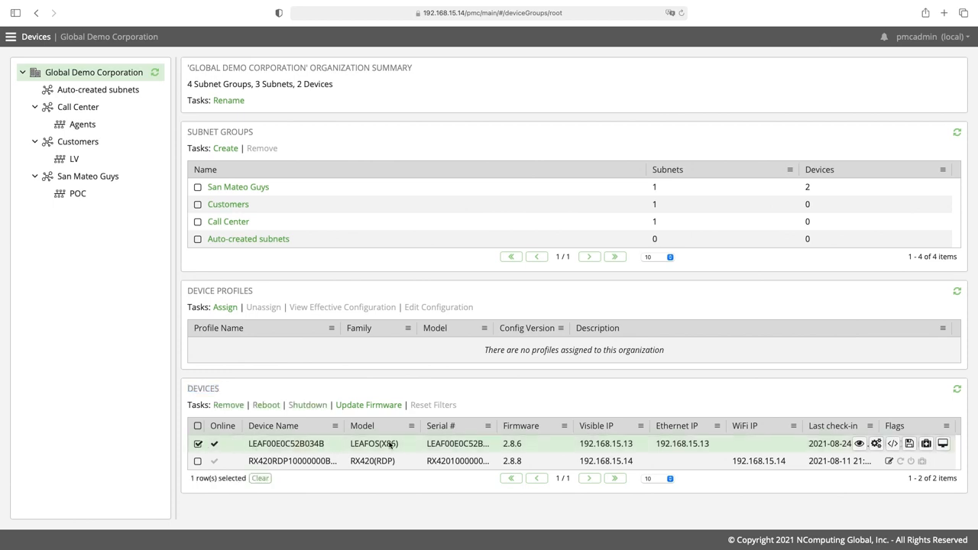
{"action": "mouse_move", "coordinate": [610, 444]}
- Open LEAF00E0C52B034B's configuration at Management and tick 'Edit and add to configuration' for VNC screen shadowing
{"action": "left_click", "coordinate": [876, 444]}
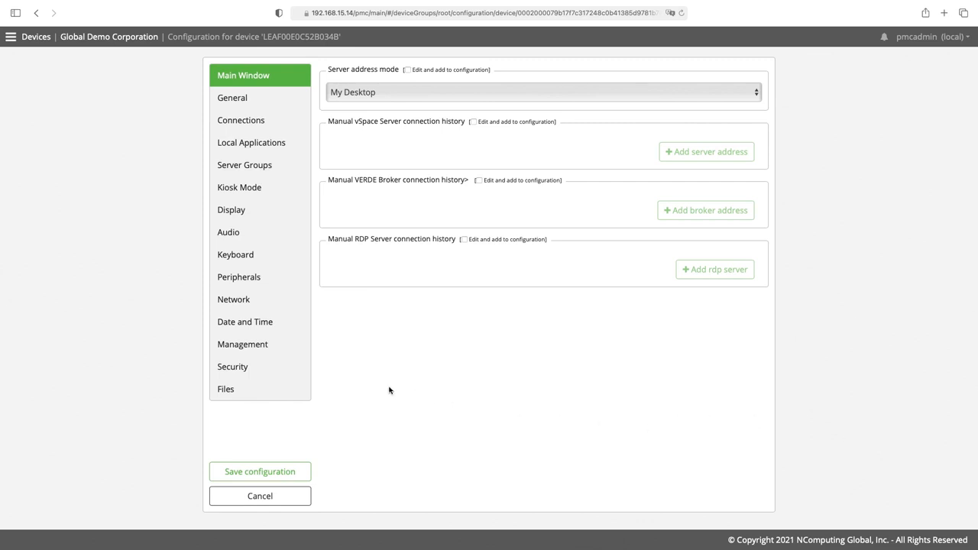
{"action": "left_click", "coordinate": [253, 350]}
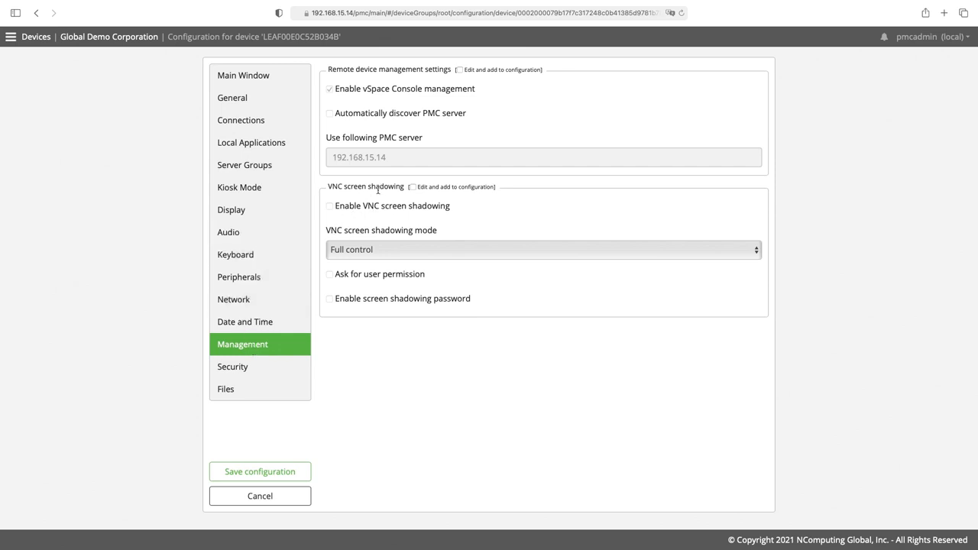
{"action": "left_click_drag", "start_coordinate": [330, 186], "coordinate": [416, 188]}
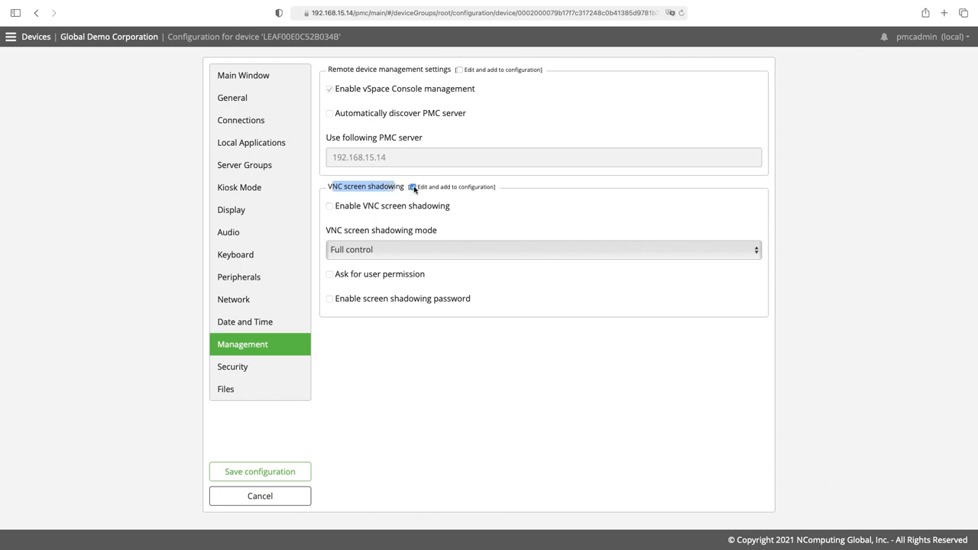
- Enable VNC screen shadowing in Full control mode and toggle the ask-user-permission option
{"action": "left_click", "coordinate": [330, 206]}
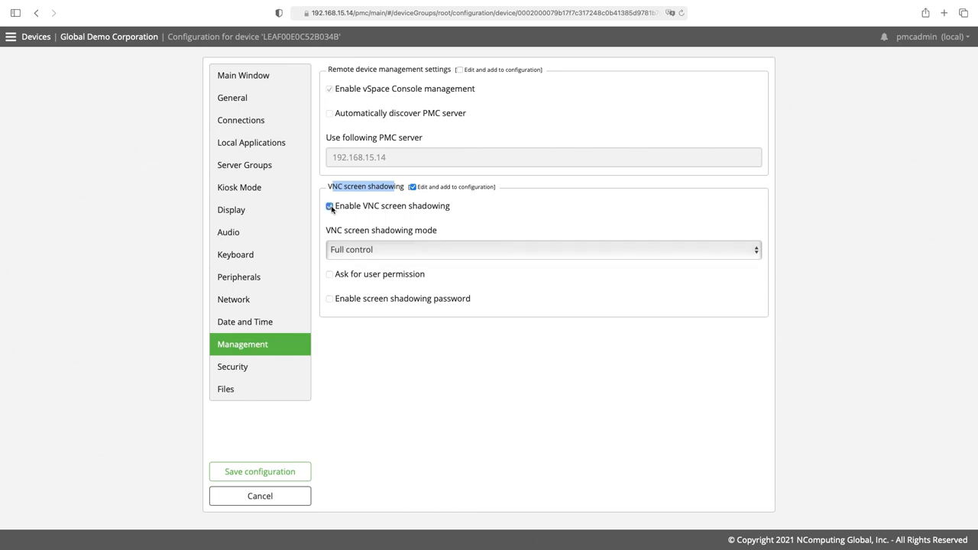
{"action": "left_click", "coordinate": [370, 250]}
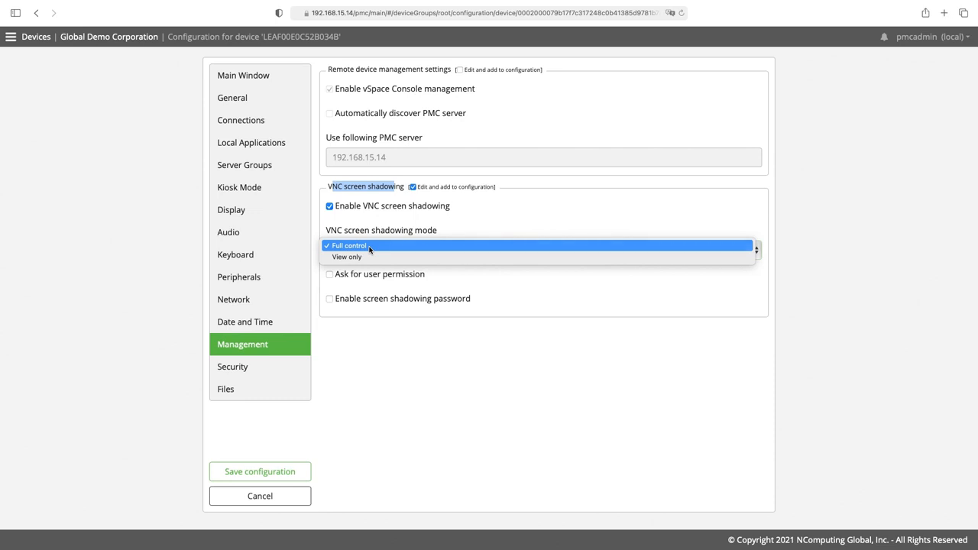
{"action": "left_click", "coordinate": [370, 246]}
{"action": "left_click", "coordinate": [330, 277]}
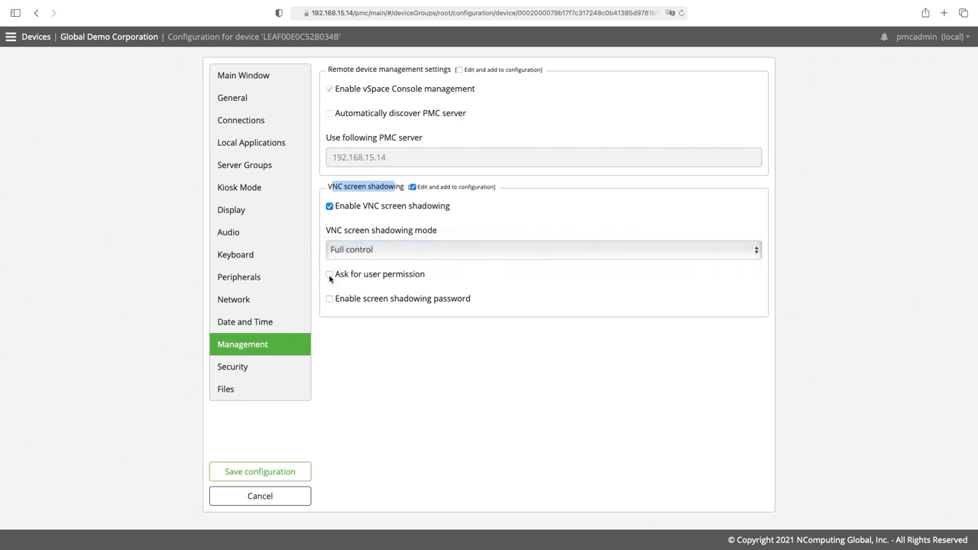
- Require a screen shadowing password and enter the VNC password, revealing it to verify
{"action": "left_click", "coordinate": [330, 298]}
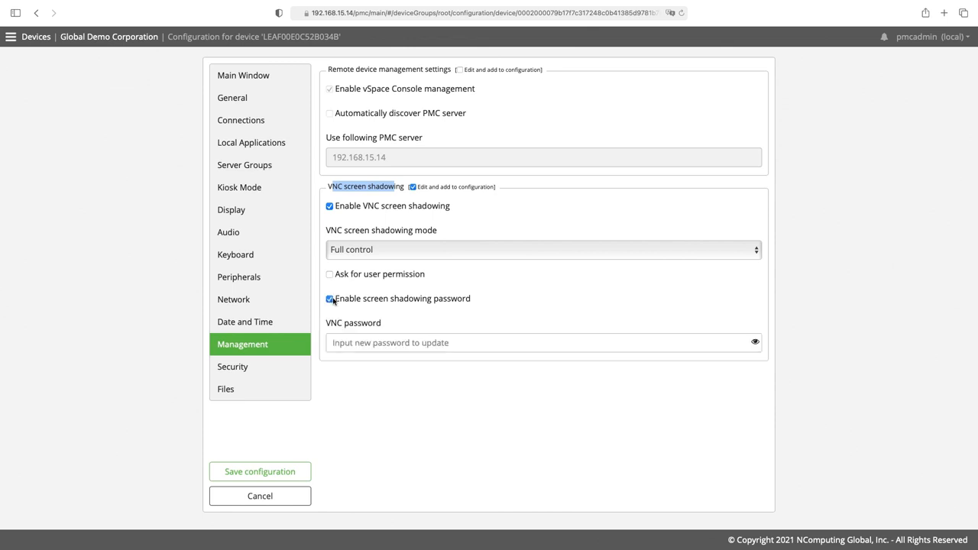
{"action": "left_click", "coordinate": [380, 340]}
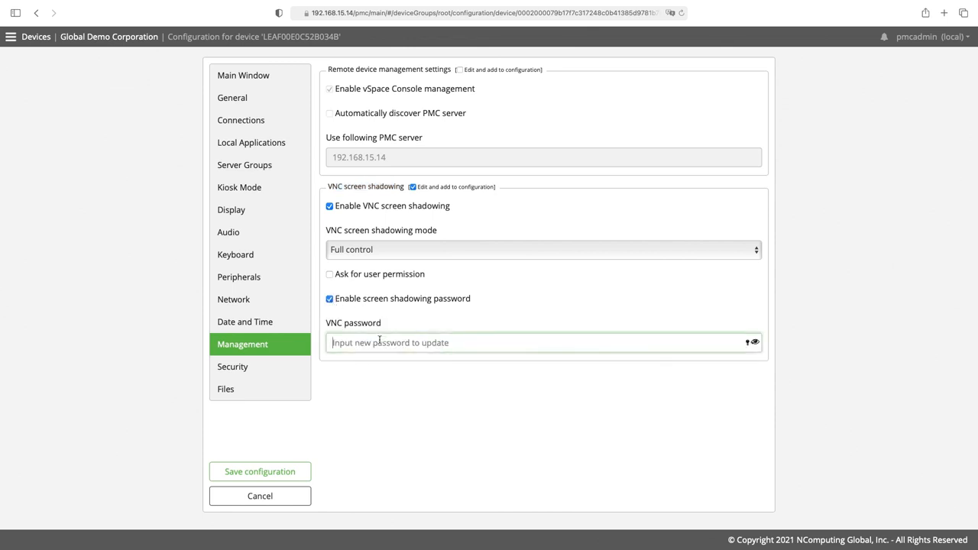
{"action": "type", "text": "•"}
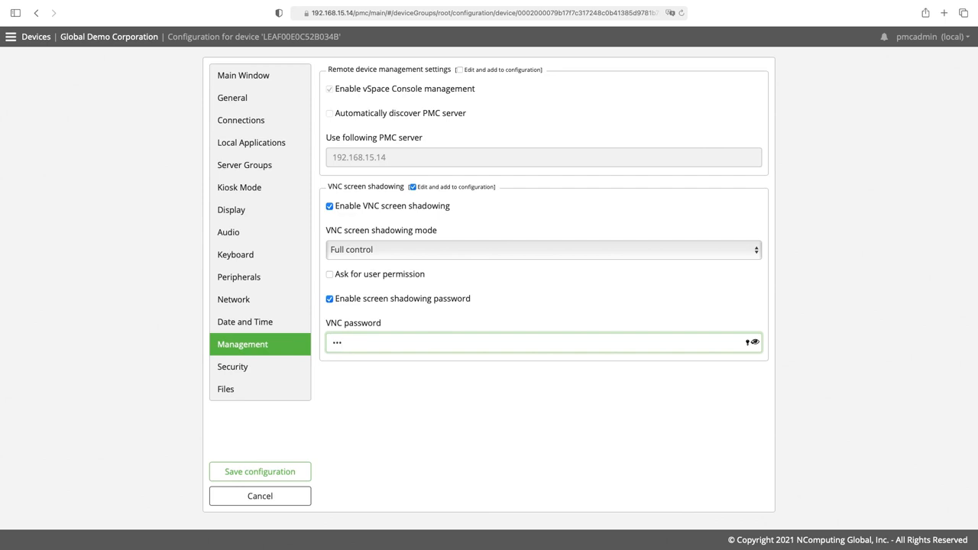
{"action": "type", "text": "dmin"}
{"action": "left_click", "coordinate": [753, 343]}
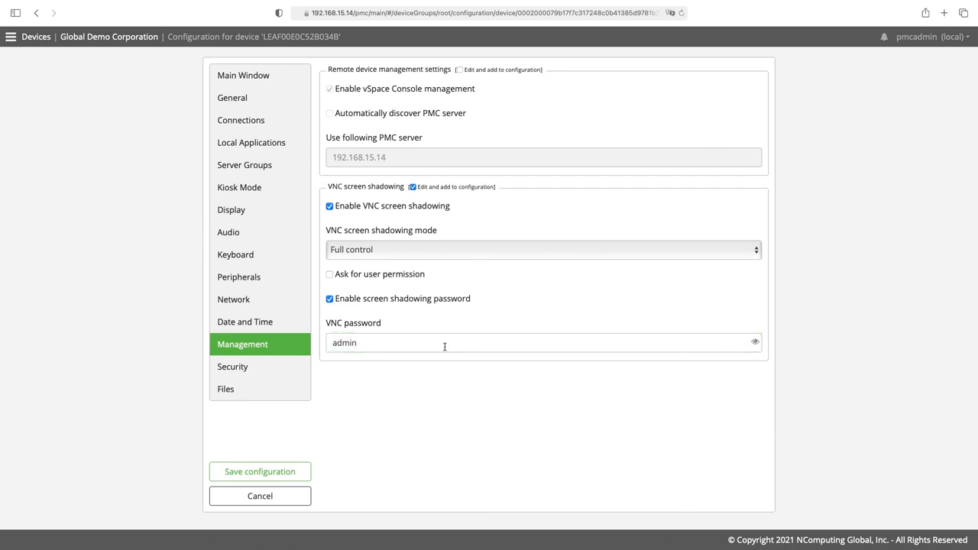
{"action": "left_click_drag", "start_coordinate": [382, 343], "coordinate": [330, 343]}
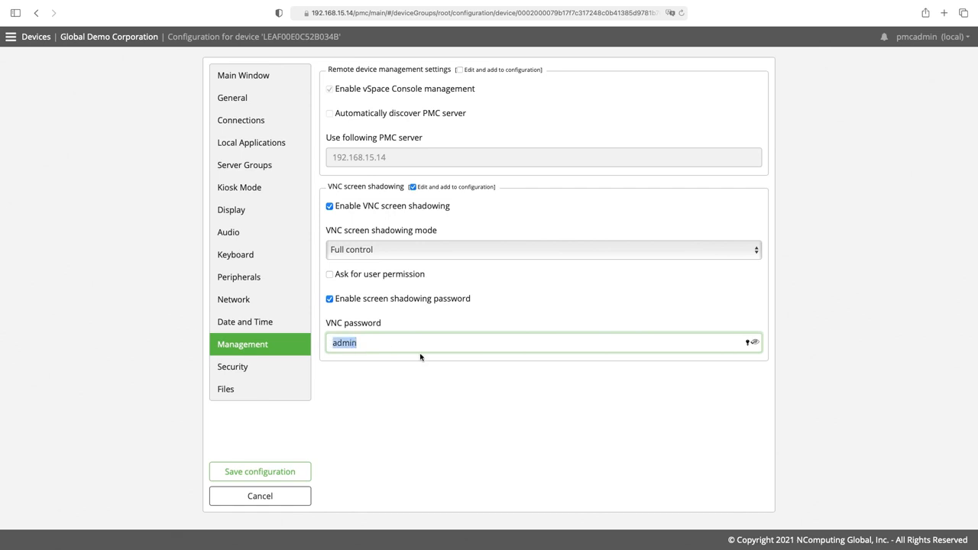
{"action": "left_click", "coordinate": [454, 380]}
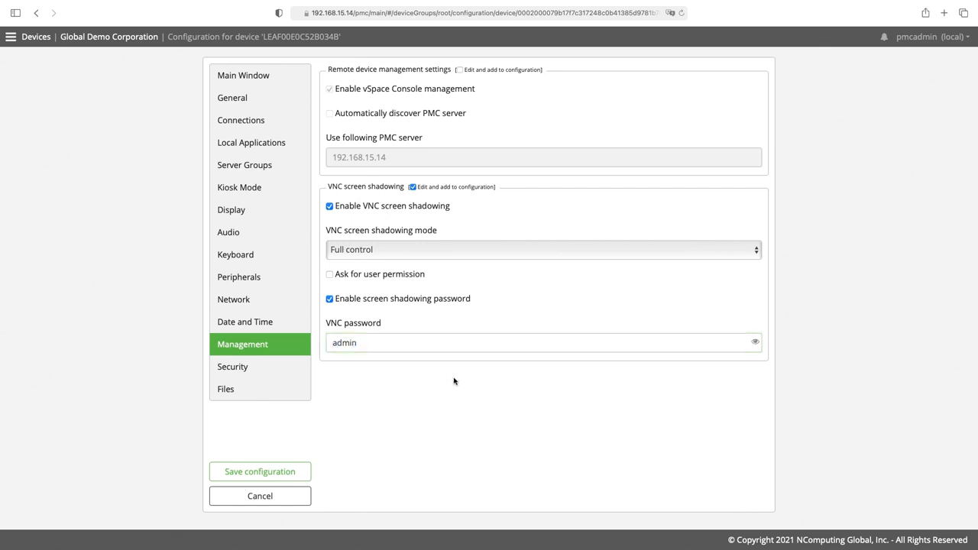
- Save the LEAF device configuration and return to the Dashboard
{"action": "left_click", "coordinate": [259, 472]}
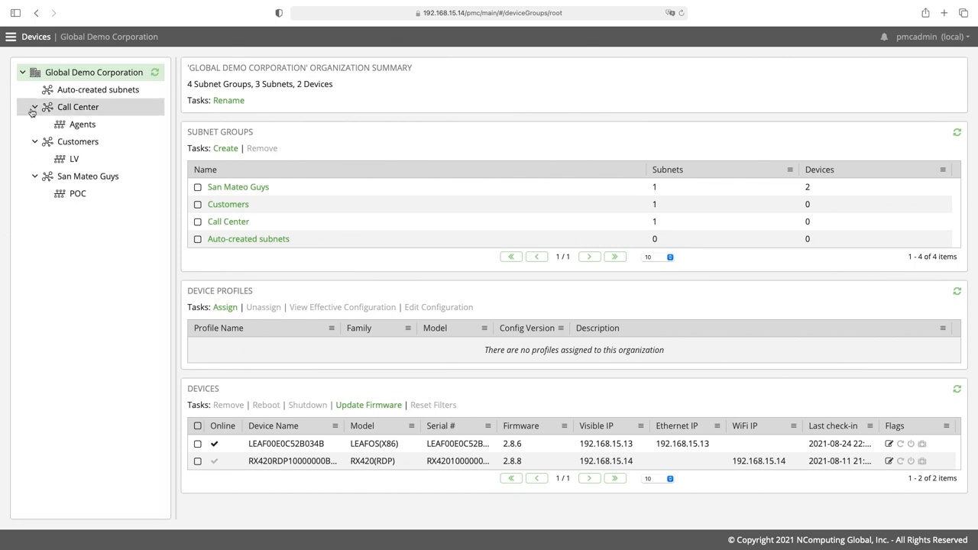
{"action": "left_click", "coordinate": [12, 38]}
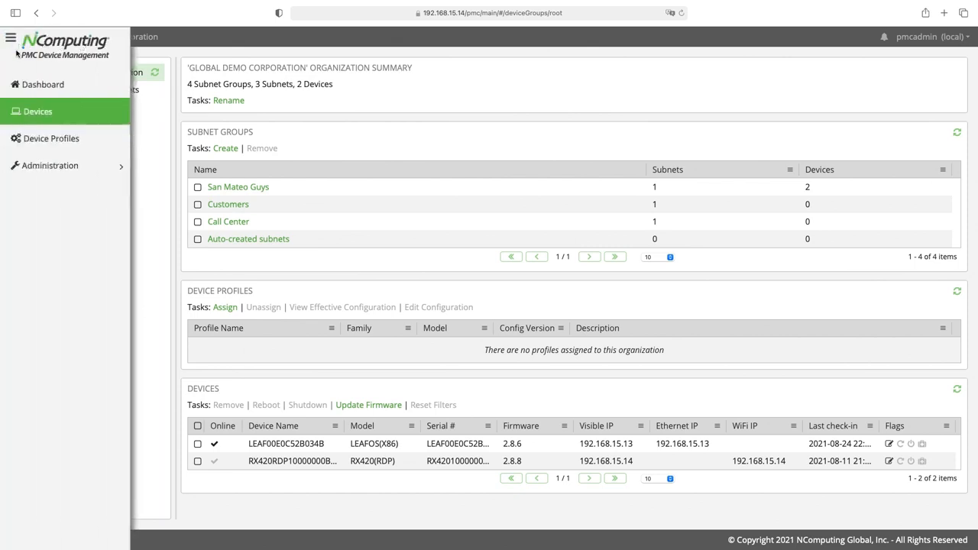
{"action": "left_click", "coordinate": [41, 86]}
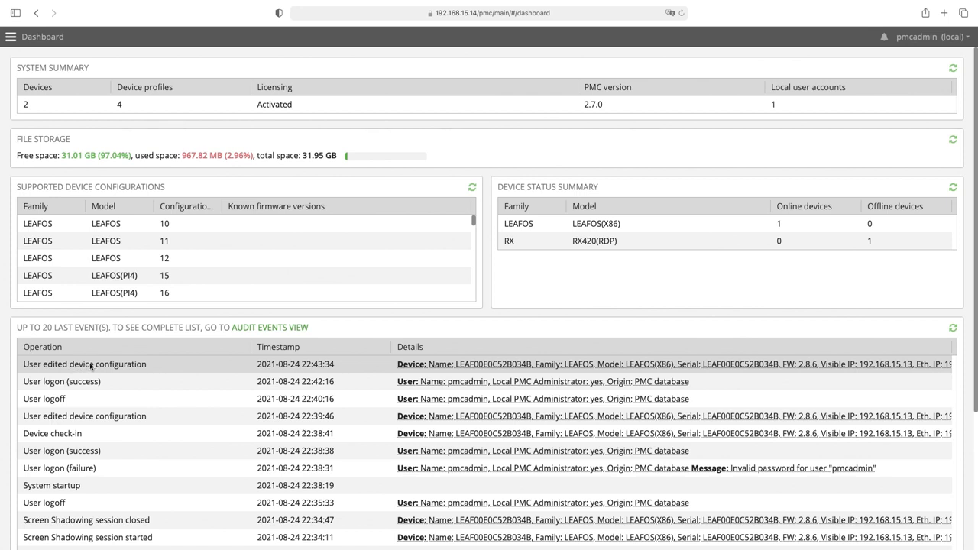
- Open Administration > Shadowing Sessions from the navigation menu
{"action": "left_click", "coordinate": [10, 39]}
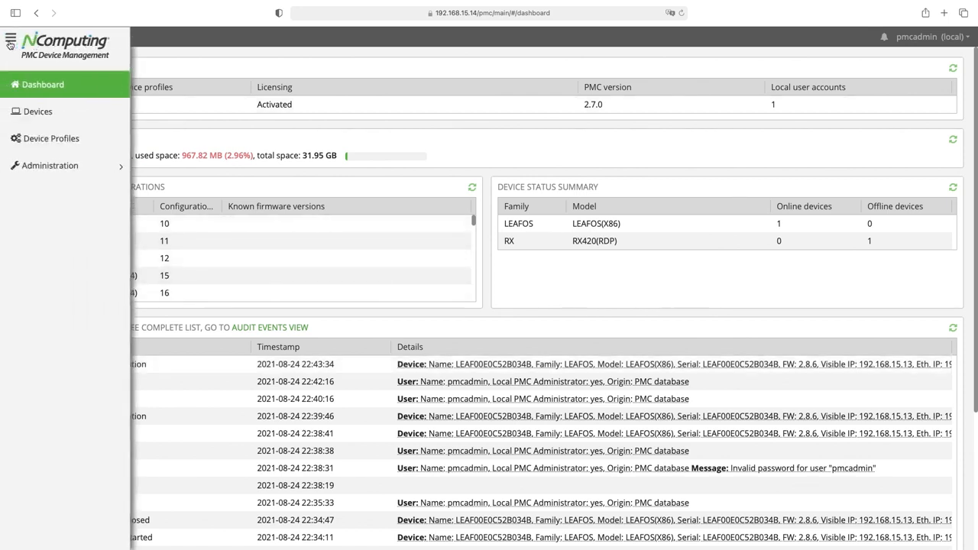
{"action": "left_click", "coordinate": [46, 165]}
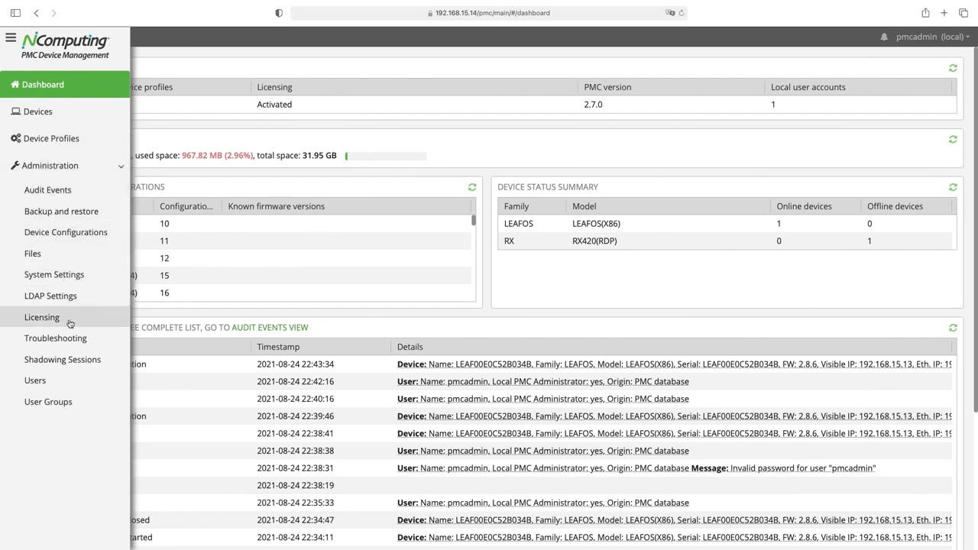
{"action": "left_click", "coordinate": [55, 361]}
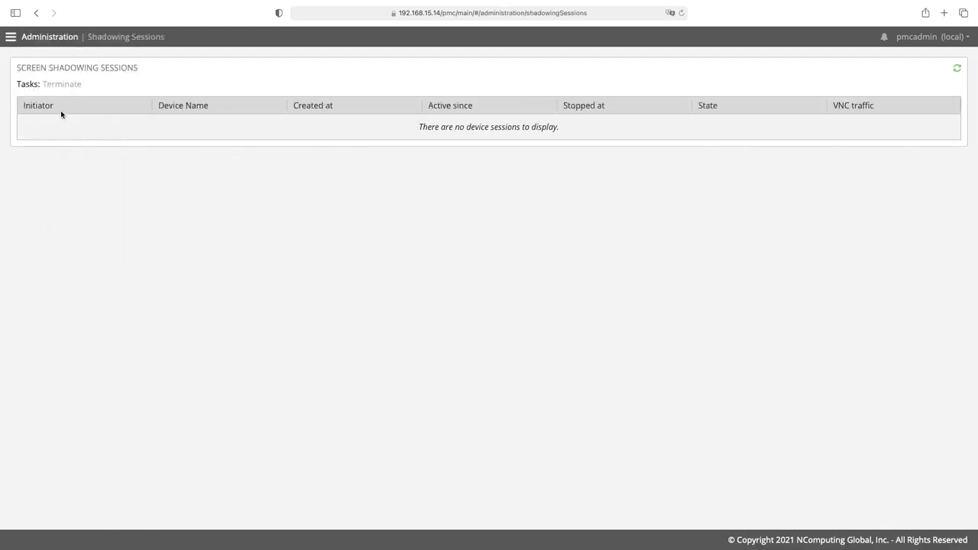
- Highlight and clear the Screen Shadowing Sessions heading, then open the navigation menu
{"action": "left_click_drag", "start_coordinate": [17, 68], "coordinate": [145, 71]}
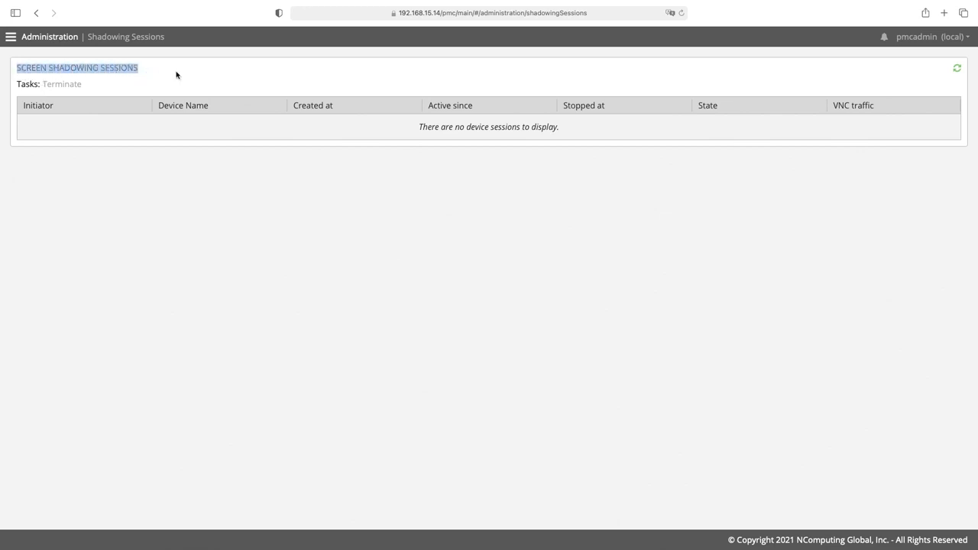
{"action": "left_click", "coordinate": [424, 127]}
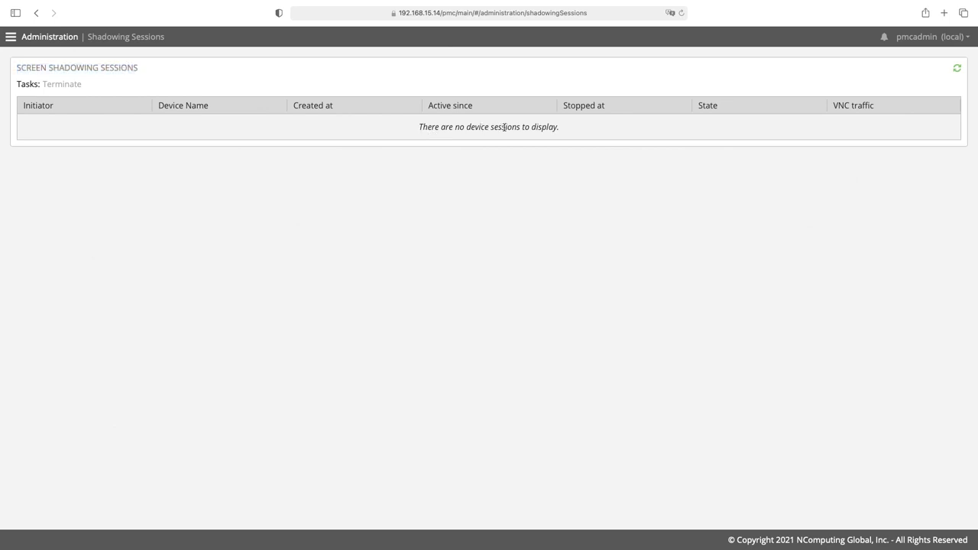
{"action": "left_click", "coordinate": [12, 43]}
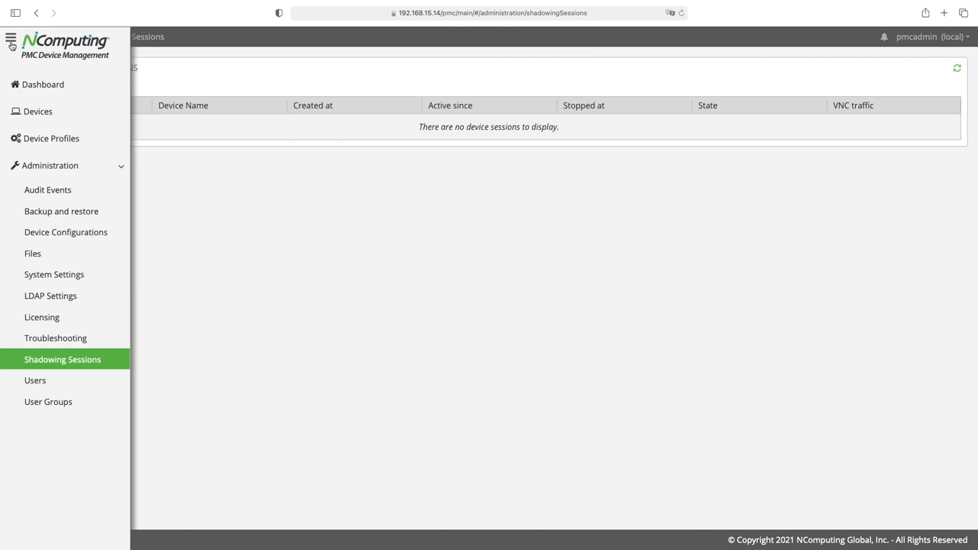
- Return to Devices, select LEAF00E0C52B034B, and start a screen shadowing session on it
{"action": "left_click", "coordinate": [36, 113]}
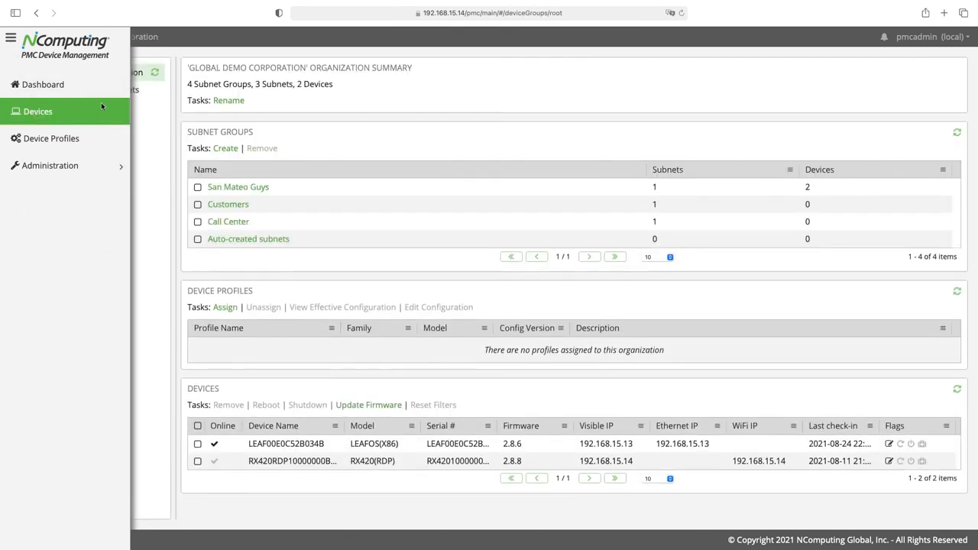
{"action": "left_click", "coordinate": [198, 445]}
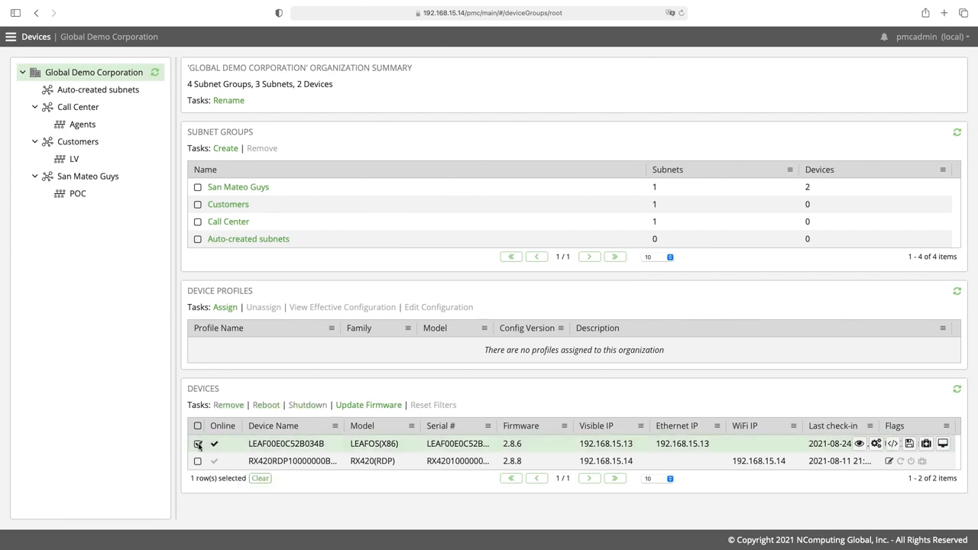
{"action": "left_click", "coordinate": [942, 446]}
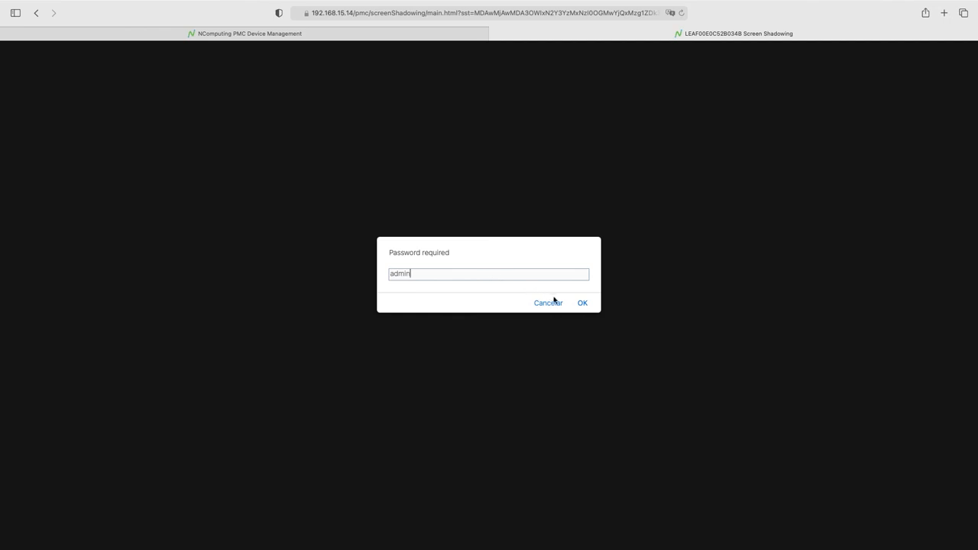
- Submit the shadowing password and open the shadowed thin client's settings
{"action": "left_click", "coordinate": [583, 304]}
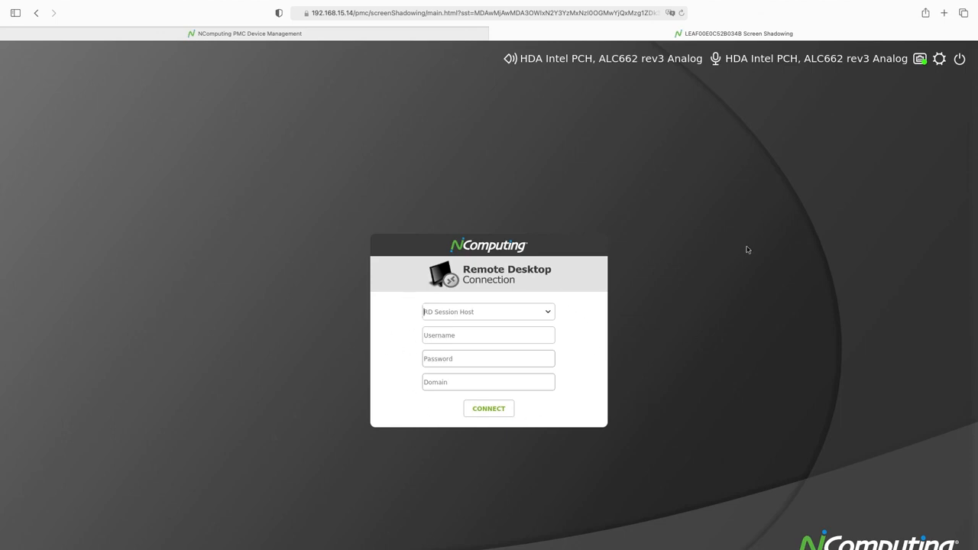
{"action": "left_click", "coordinate": [939, 60]}
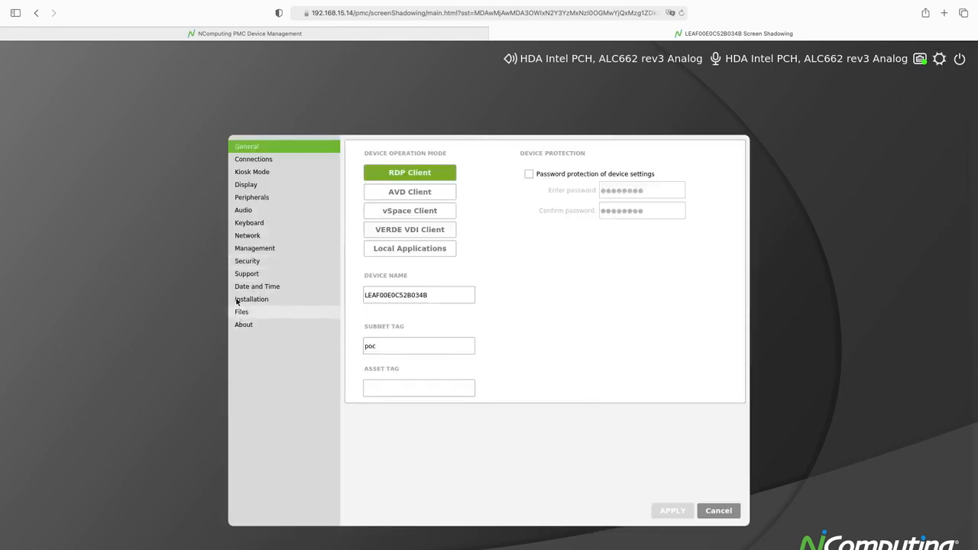
- Check the Management settings, toggle VNC screen shadowing off and on, then cancel, discarding changes
{"action": "left_click", "coordinate": [251, 248]}
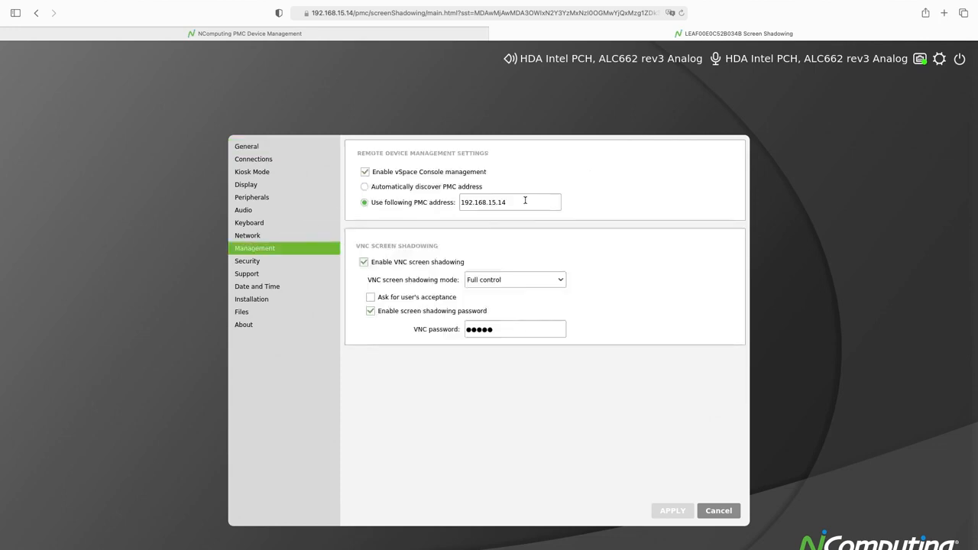
{"action": "left_click_drag", "start_coordinate": [525, 200], "coordinate": [449, 202]}
{"action": "left_click", "coordinate": [409, 266]}
{"action": "left_click", "coordinate": [429, 265]}
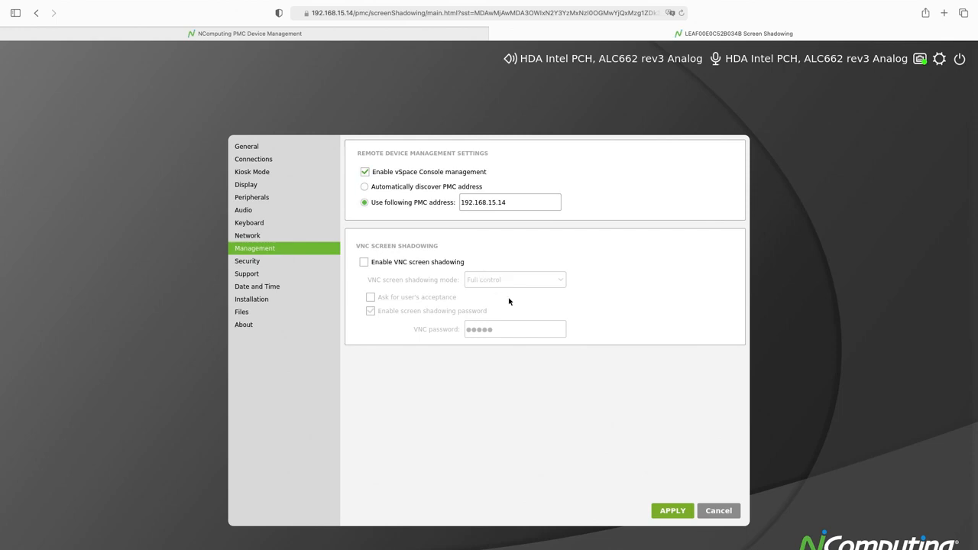
{"action": "left_click", "coordinate": [378, 268]}
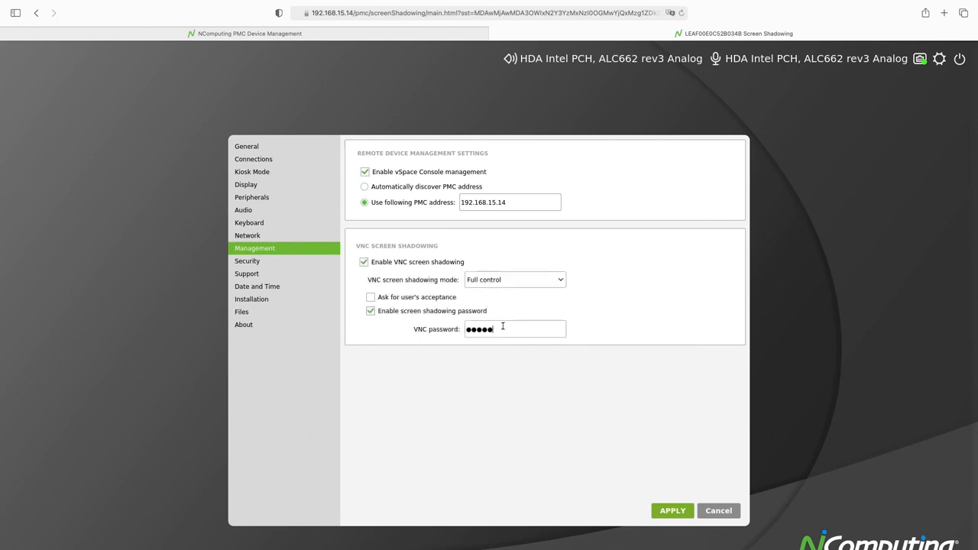
{"action": "left_click", "coordinate": [718, 510]}
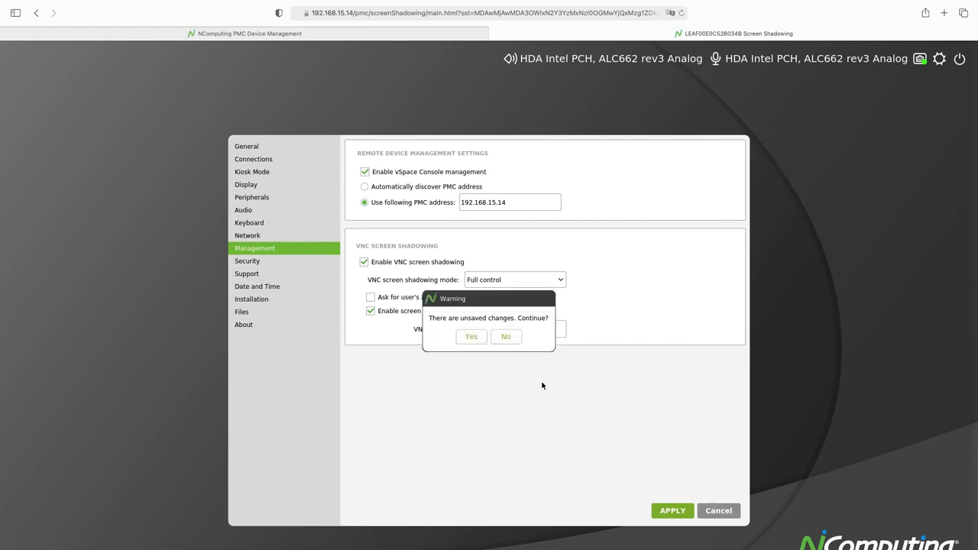
{"action": "left_click", "coordinate": [471, 342]}
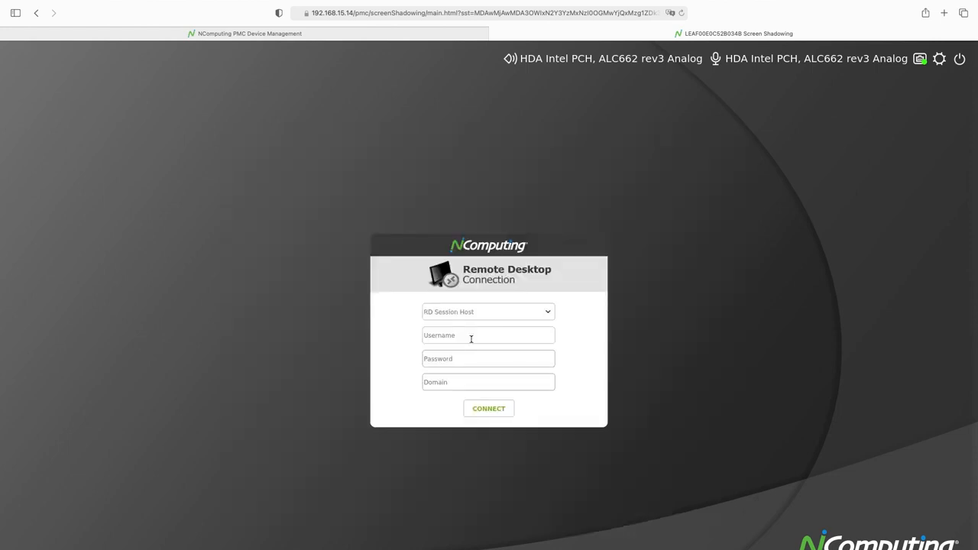
- Back in PMC, view the active shadowing session for LEAF00E0C52B034B under Administration > Shadowing Sessions
{"action": "left_click", "coordinate": [279, 38]}
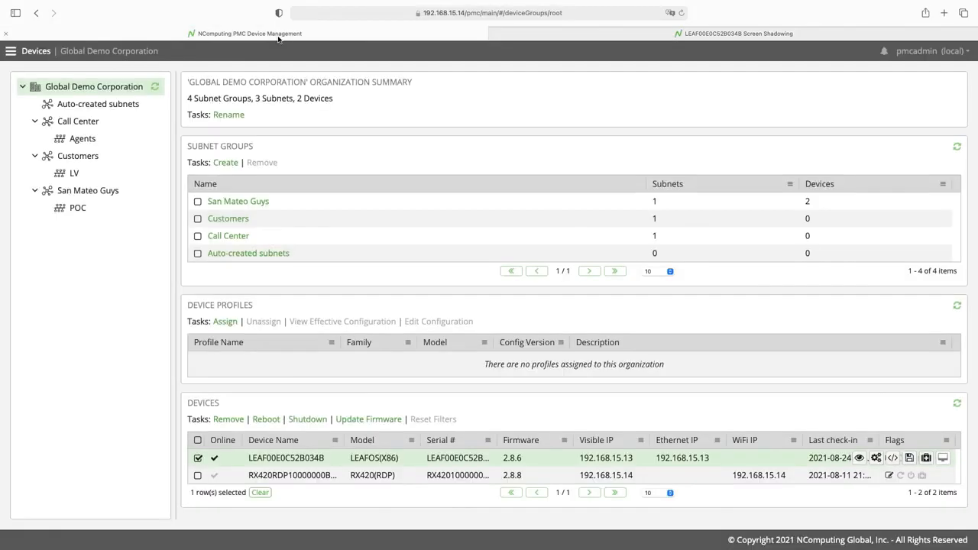
{"action": "left_click", "coordinate": [12, 51]}
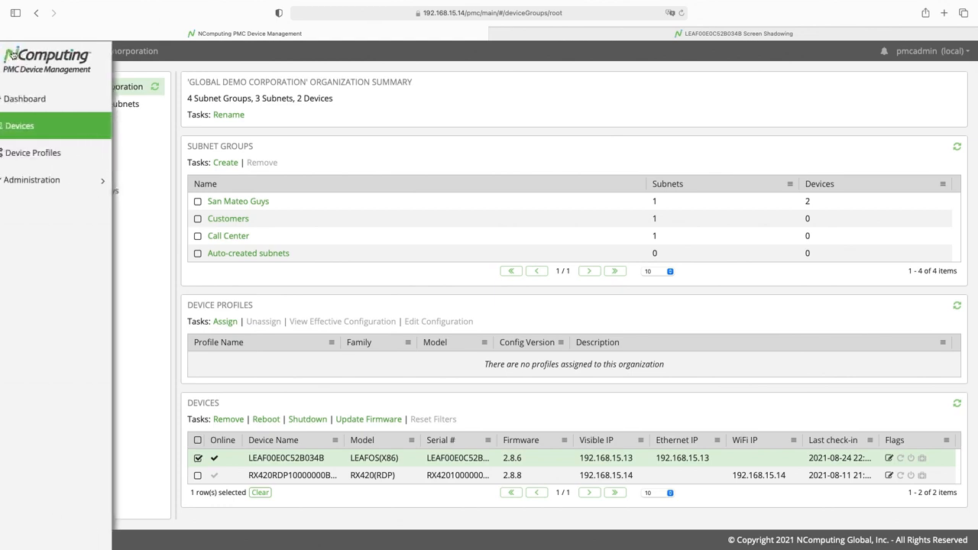
{"action": "left_click", "coordinate": [51, 181]}
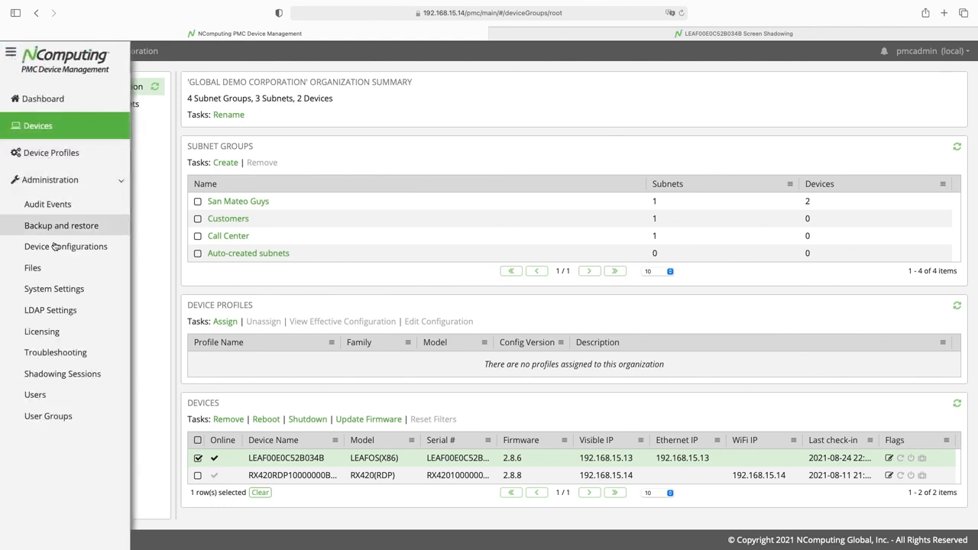
{"action": "left_click", "coordinate": [64, 374]}
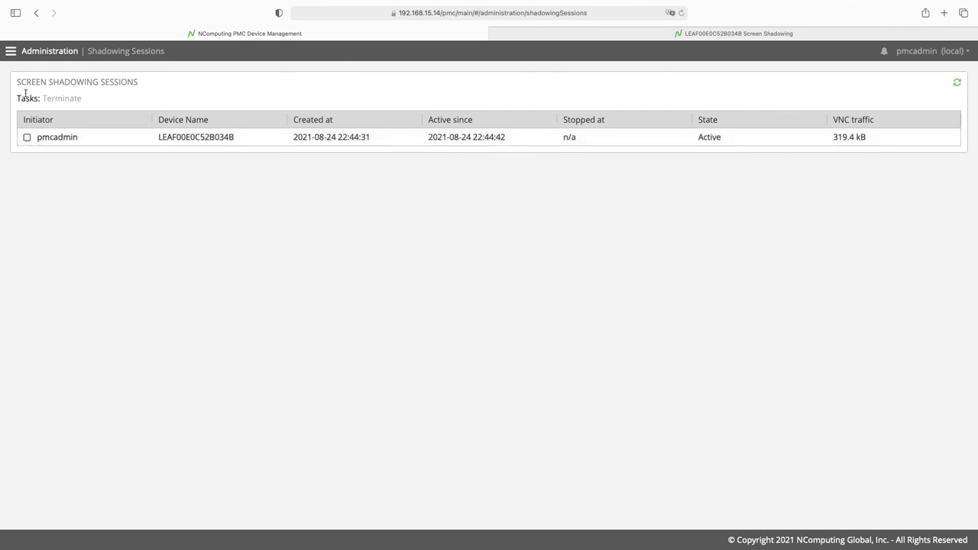
- Review the logged audit events, then return to the Shadowing Sessions list showing 331.2 kB traffic
{"action": "left_click", "coordinate": [11, 52]}
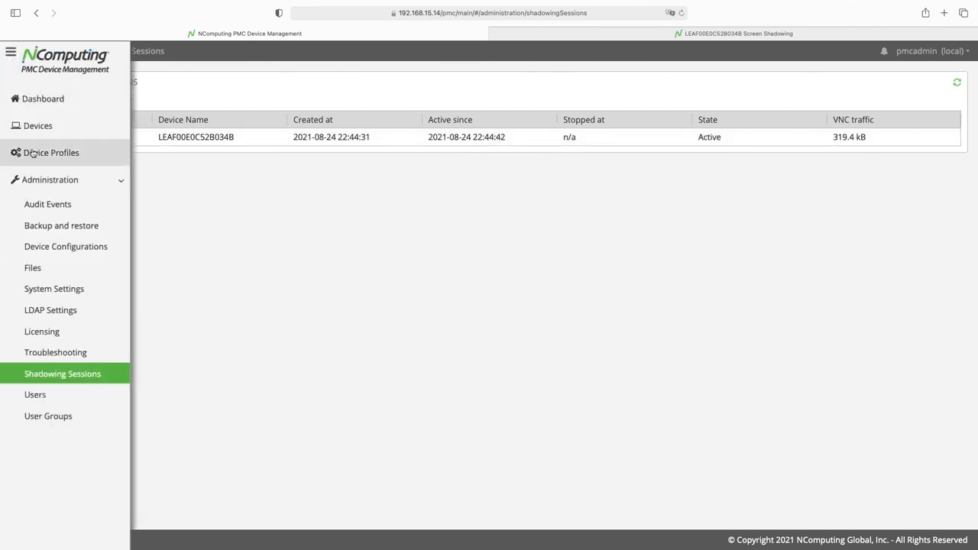
{"action": "left_click", "coordinate": [49, 205]}
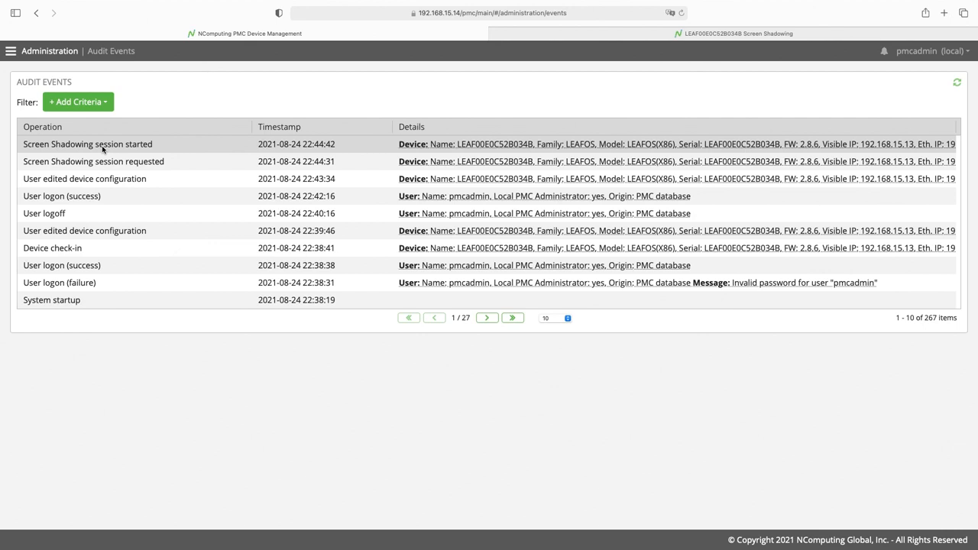
{"action": "left_click", "coordinate": [12, 55]}
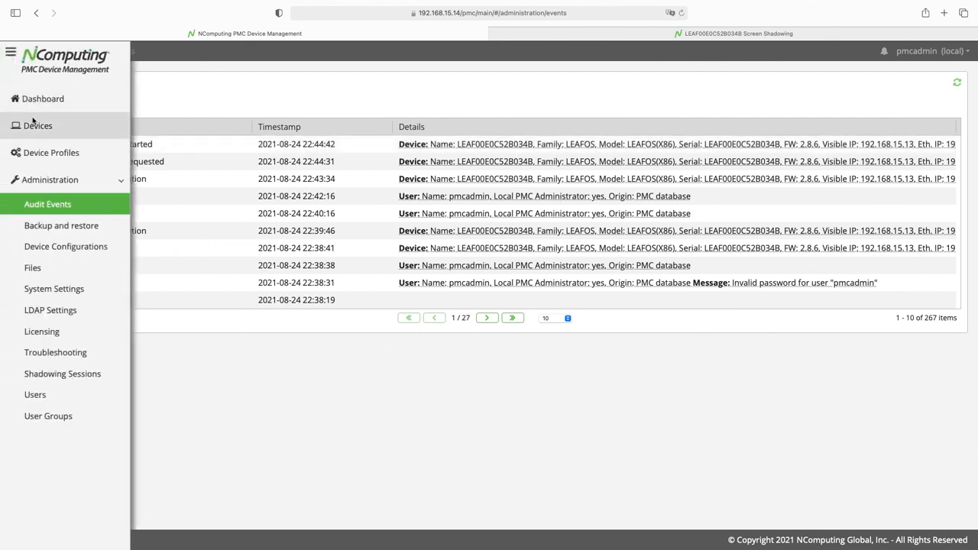
{"action": "left_click", "coordinate": [68, 373]}
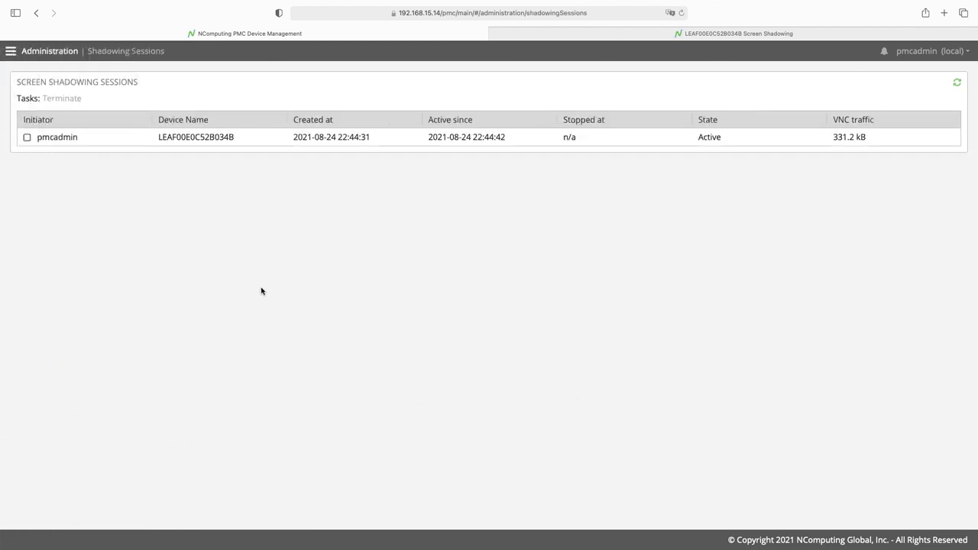
- Select the LEAF00E0C52B034B shadowing session and terminate it
{"action": "left_click", "coordinate": [27, 139]}
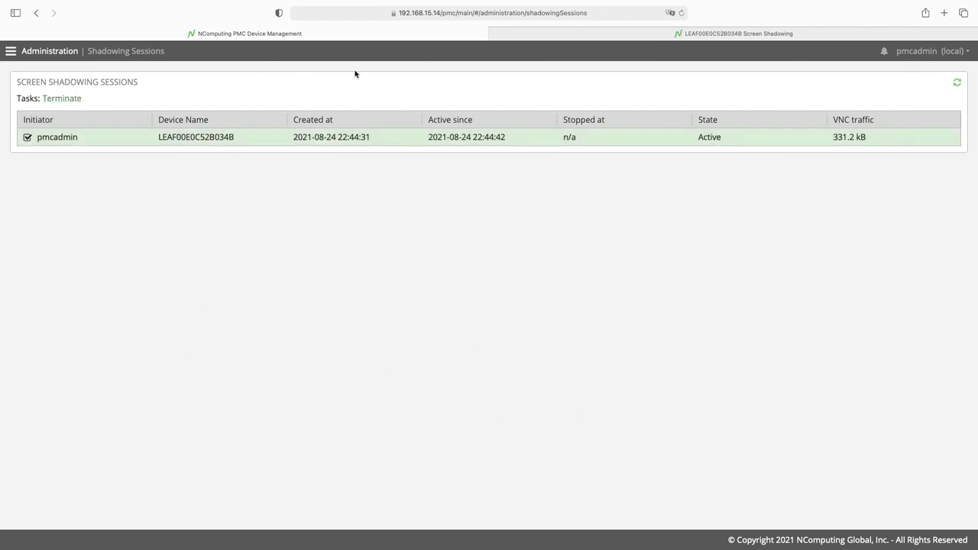
{"action": "left_click", "coordinate": [550, 38]}
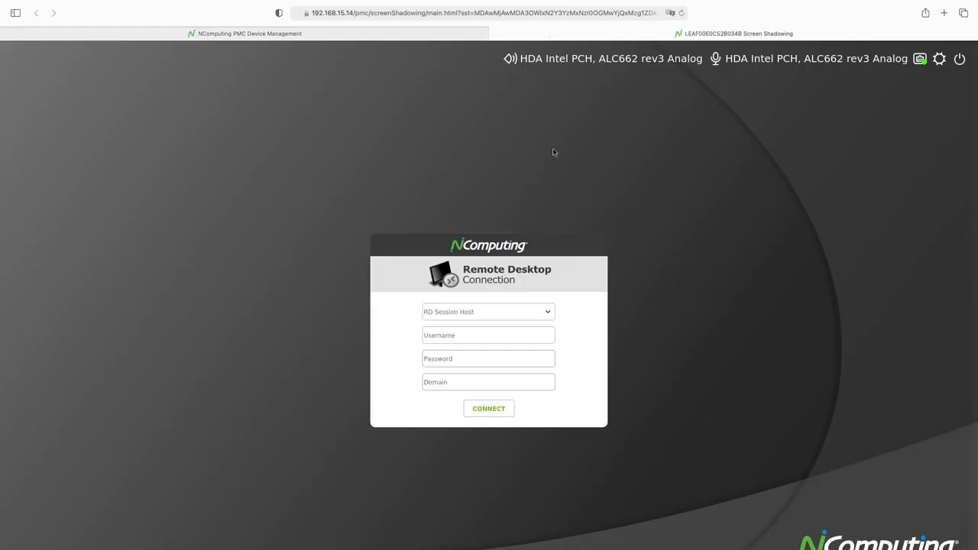
{"action": "left_click", "coordinate": [418, 36]}
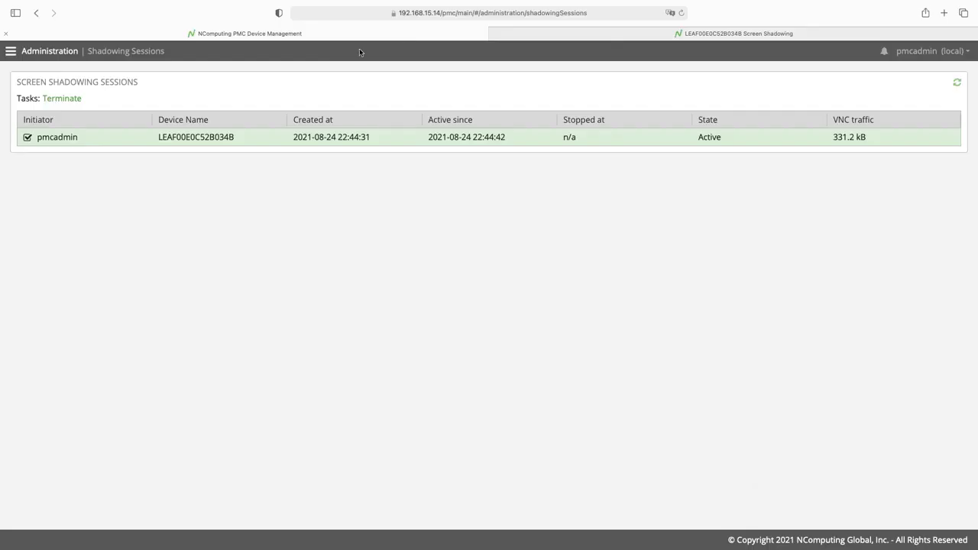
{"action": "left_click", "coordinate": [67, 99]}
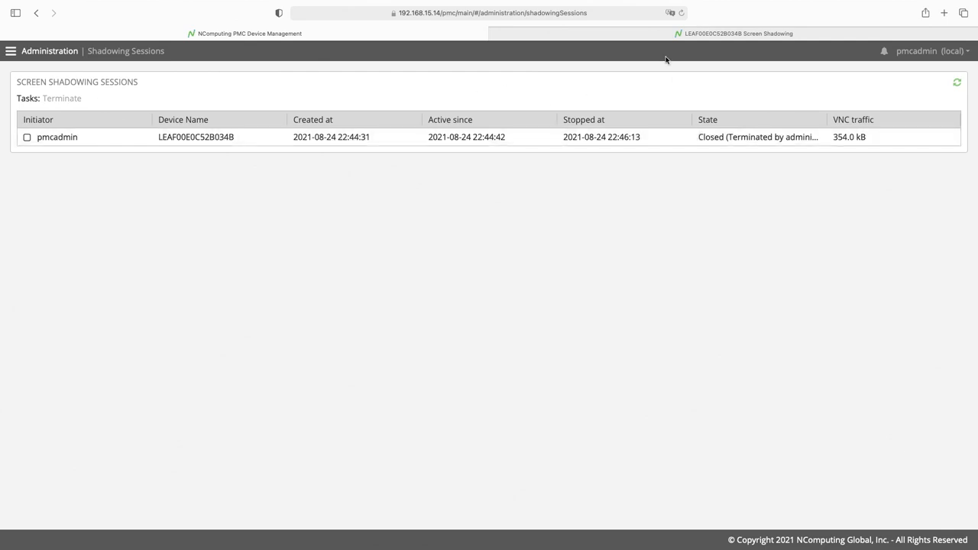
- Acknowledge the session closed message on the Screen Shadowing tab, closing that tab
{"action": "left_click", "coordinate": [650, 36]}
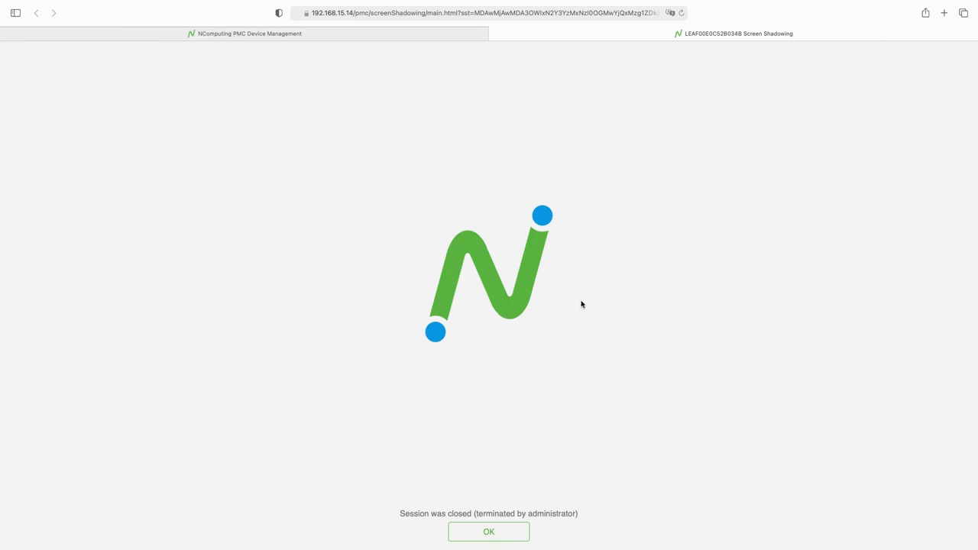
{"action": "left_click_drag", "start_coordinate": [401, 515], "coordinate": [579, 515]}
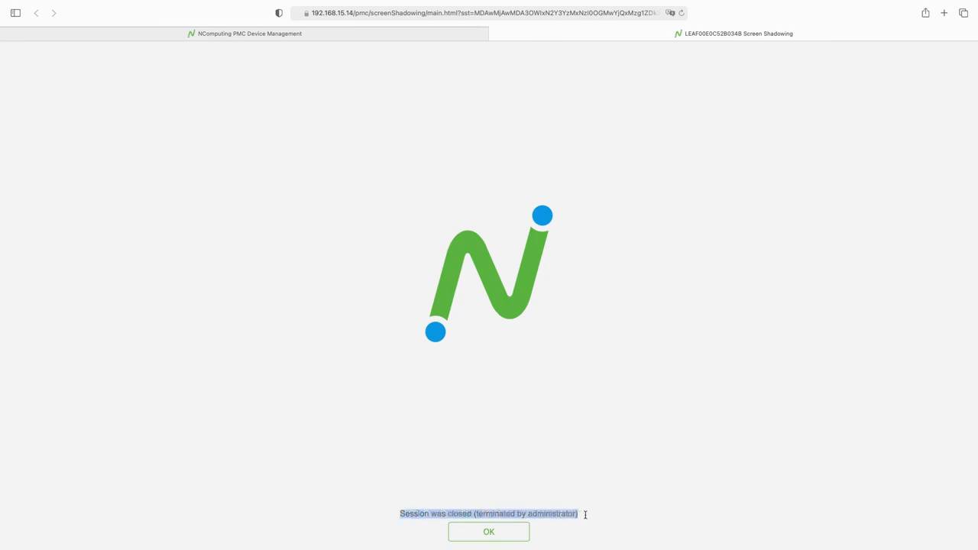
{"action": "left_click", "coordinate": [488, 533]}
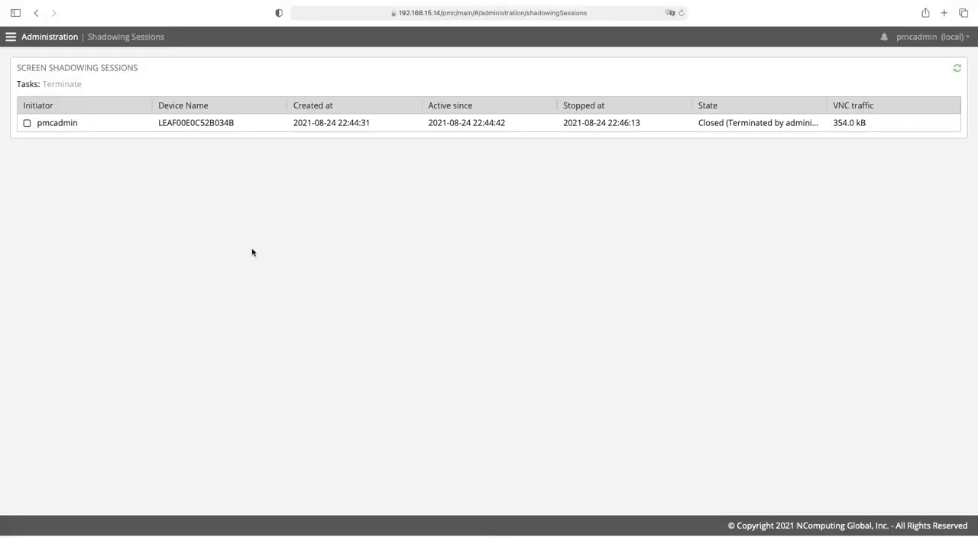
- Confirm the session closed event in Audit Events, then open the account menu from the Dashboard
{"action": "left_click", "coordinate": [12, 37]}
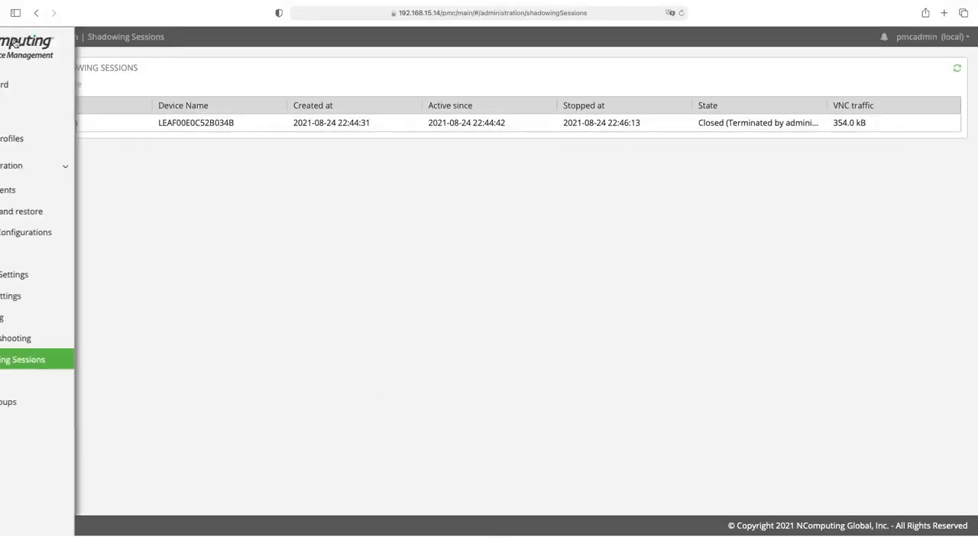
{"action": "left_click", "coordinate": [45, 188]}
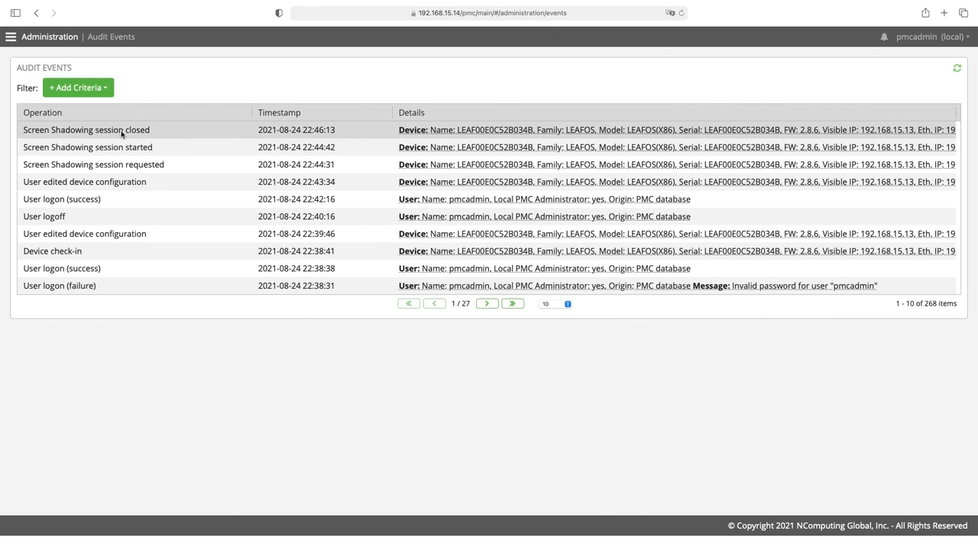
{"action": "left_click", "coordinate": [12, 38]}
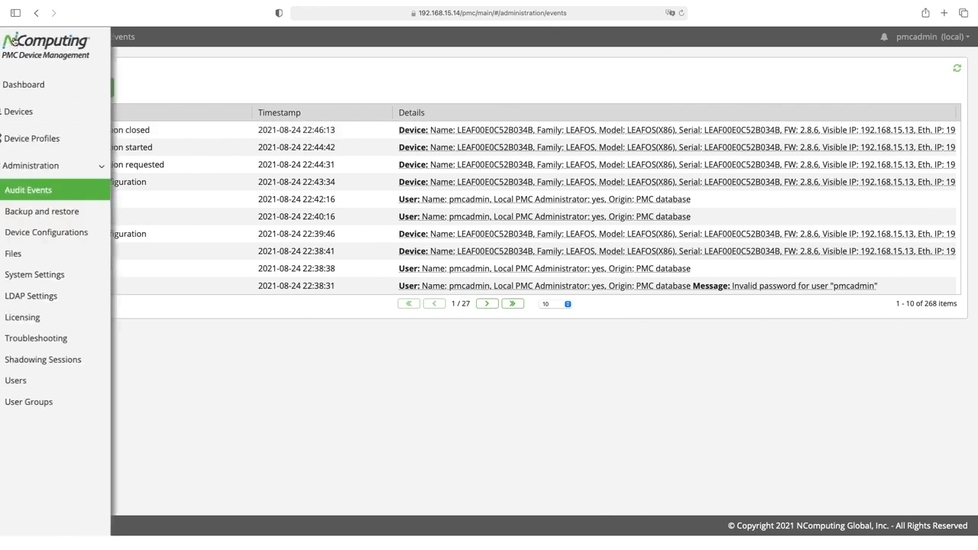
{"action": "left_click", "coordinate": [33, 87]}
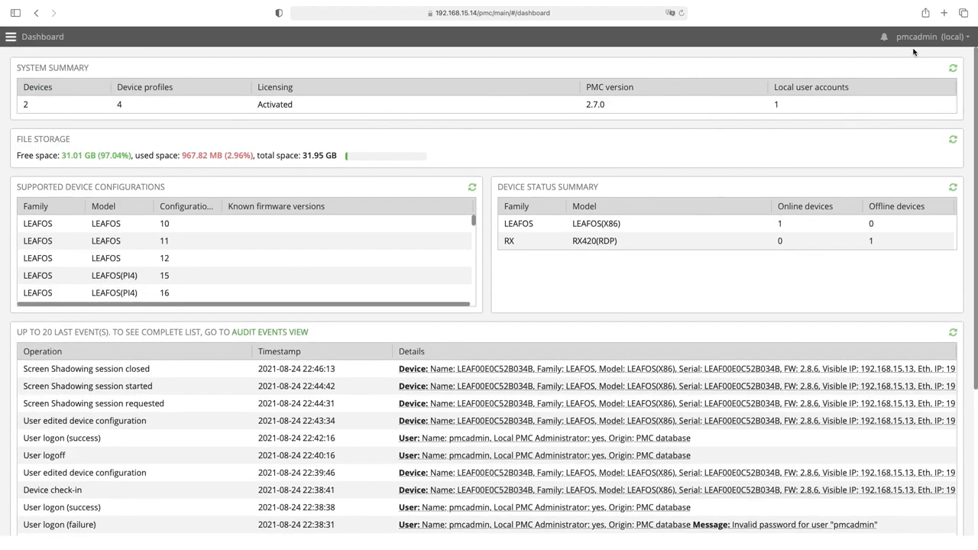
{"action": "left_click", "coordinate": [933, 44]}
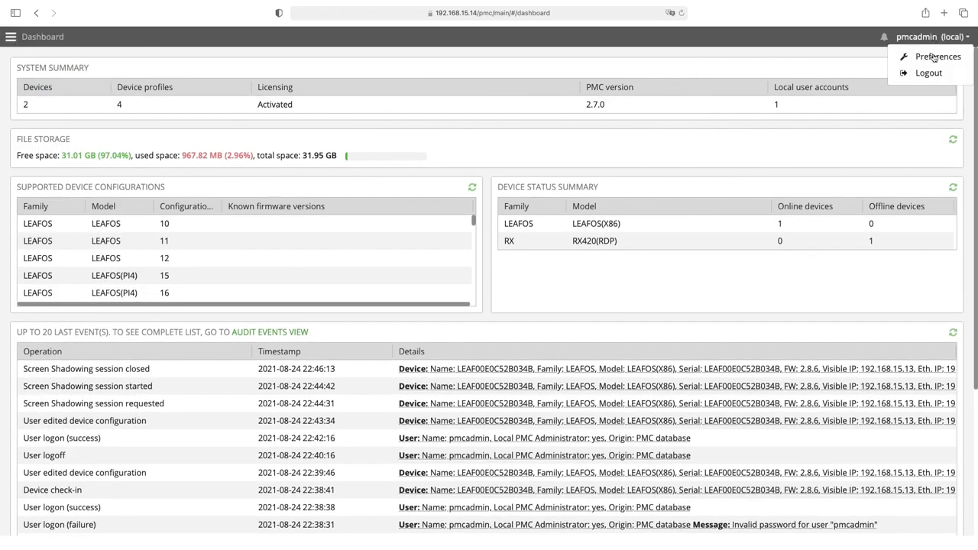